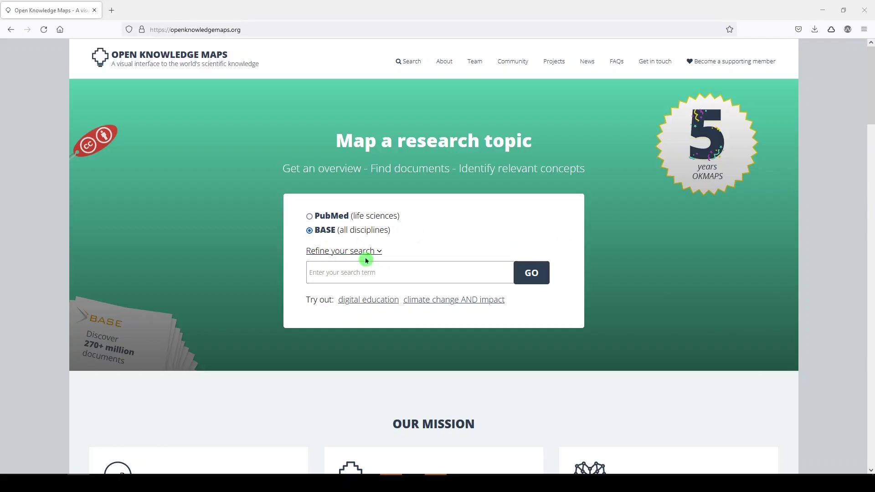
- Switch the source to PubMed and build a knowledge map for 'CRISPR patent'
{"action": "left_click", "coordinate": [313, 219]}
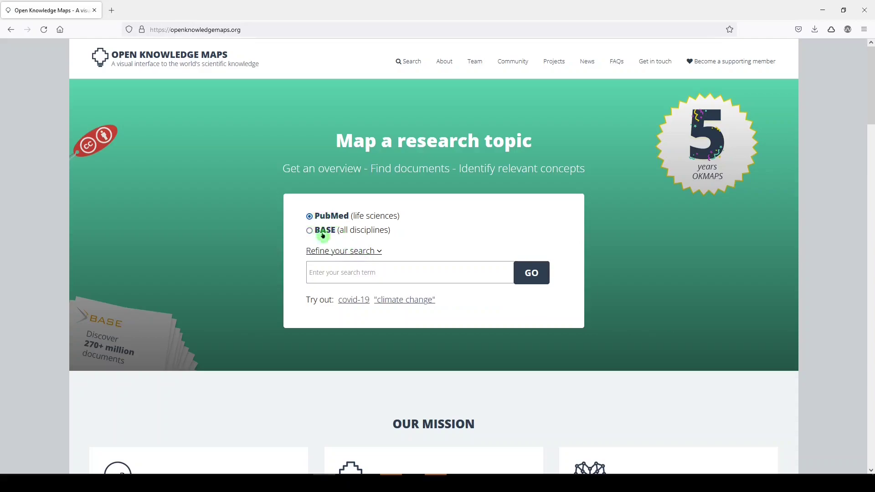
{"action": "left_click", "coordinate": [350, 276]}
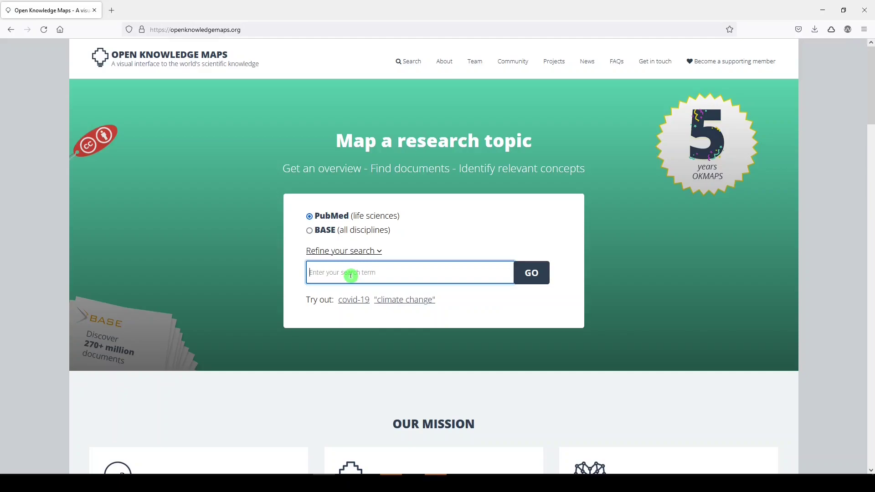
{"action": "type", "text": "CRIS"}
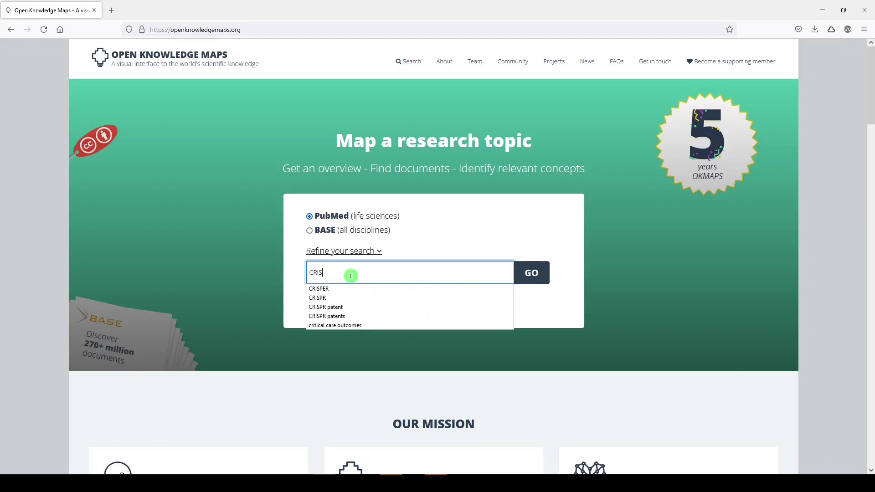
{"action": "type", "text": "PR patent"}
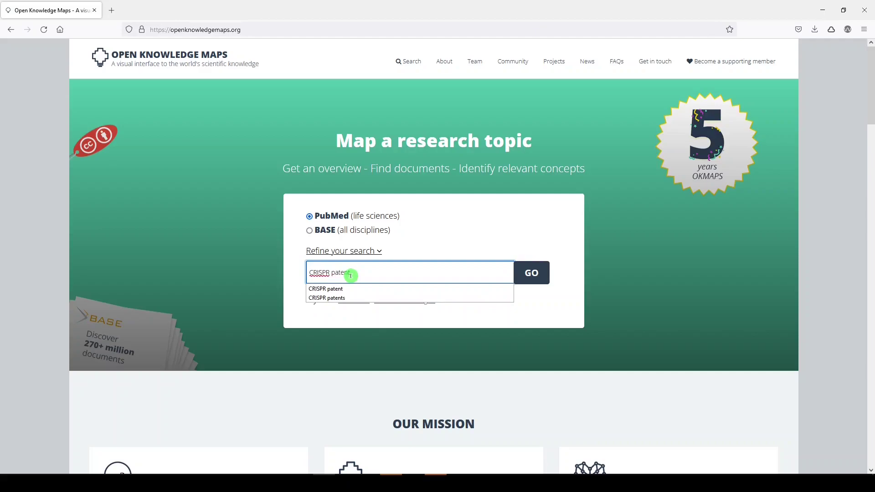
{"action": "left_click", "coordinate": [532, 276]}
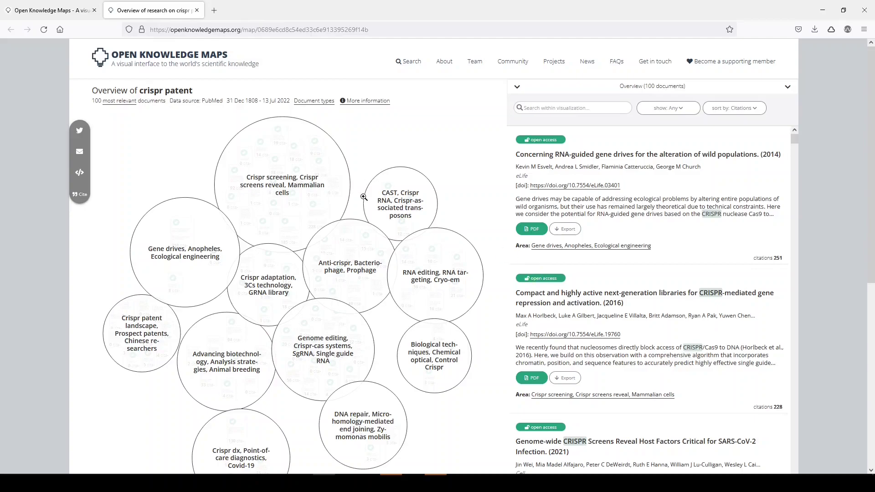
{"action": "left_click", "coordinate": [268, 184]}
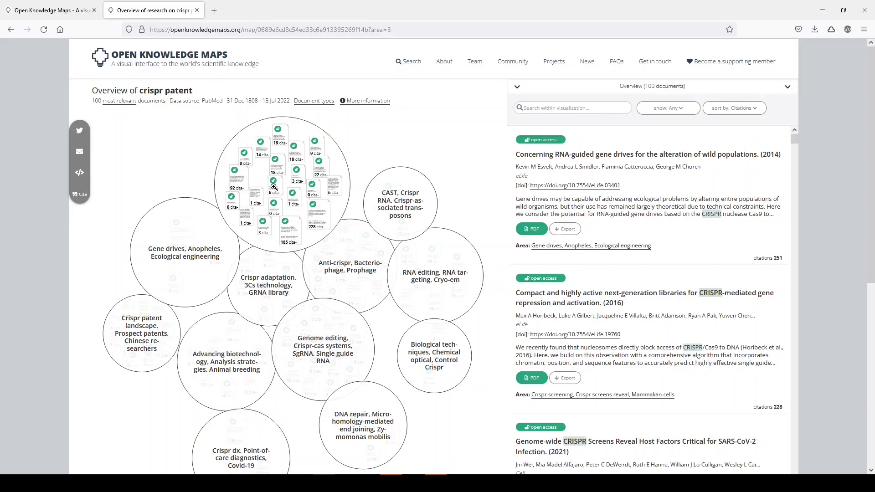
{"action": "mouse_move", "coordinate": [265, 312]}
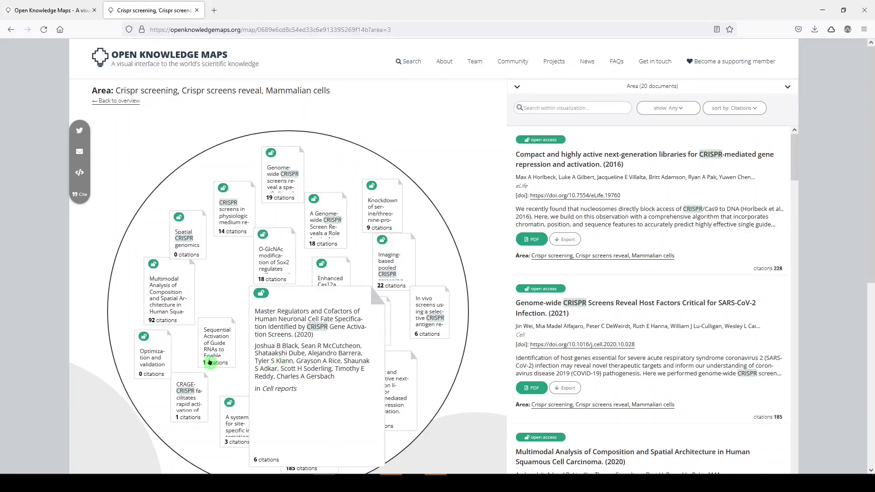
{"action": "left_click", "coordinate": [190, 395]}
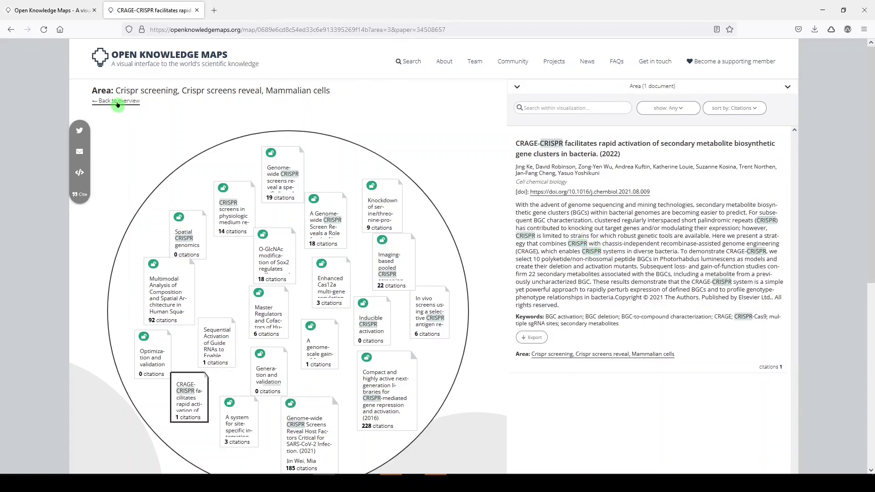
{"action": "left_click", "coordinate": [117, 104]}
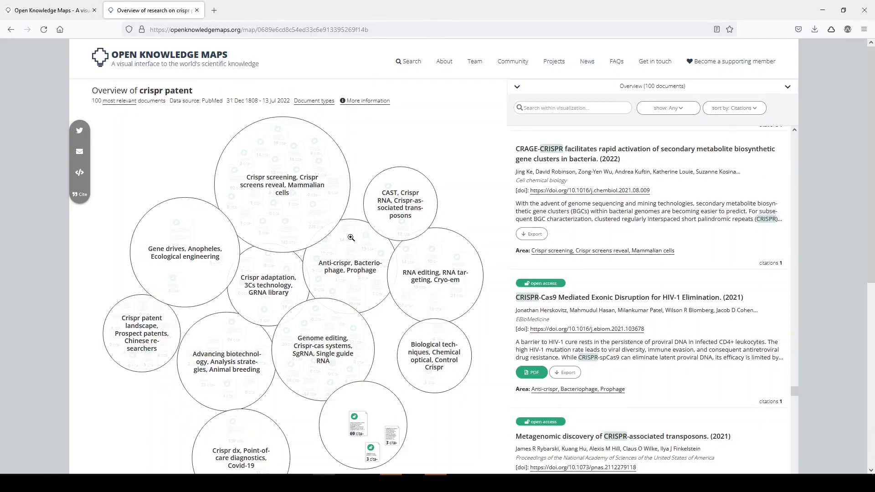
{"action": "left_click", "coordinate": [648, 255]}
{"action": "scroll", "coordinate": [695, 288], "scroll_direction": "up", "scroll_amount": 3}
{"action": "scroll", "coordinate": [695, 288], "scroll_direction": "up", "scroll_amount": 10}
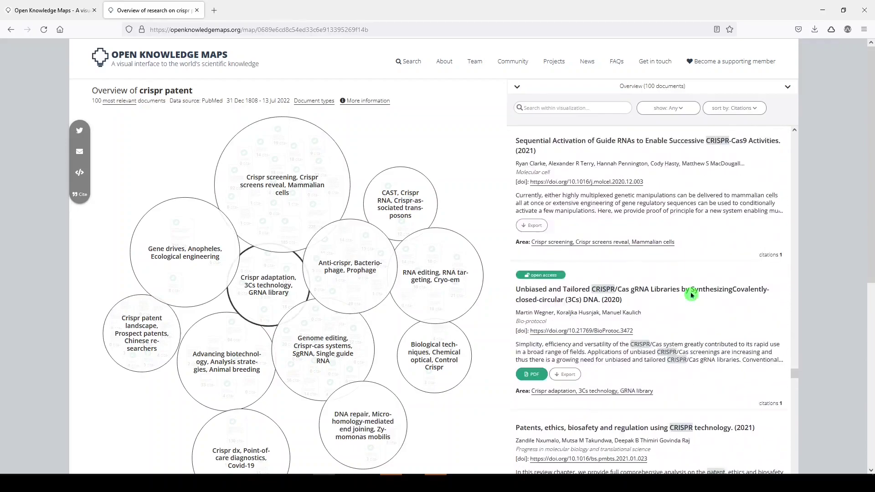
{"action": "scroll", "coordinate": [691, 295], "scroll_direction": "up", "scroll_amount": 5}
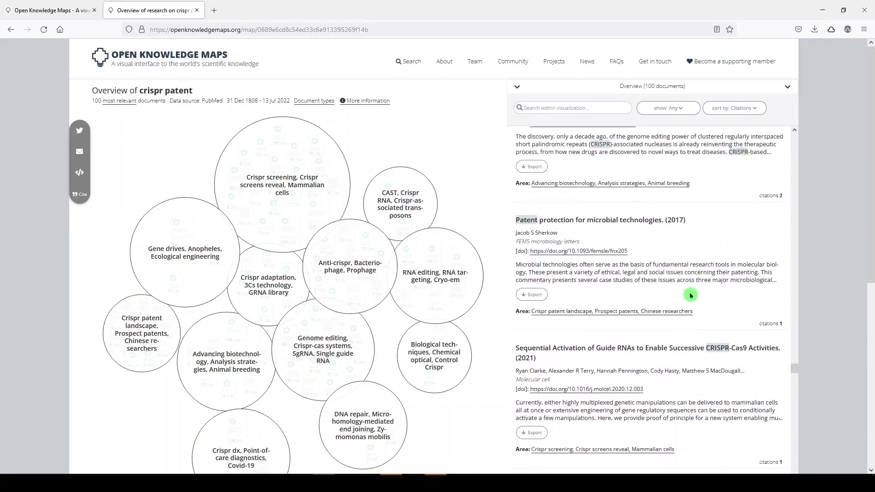
{"action": "scroll", "coordinate": [691, 295], "scroll_direction": "up", "scroll_amount": 5}
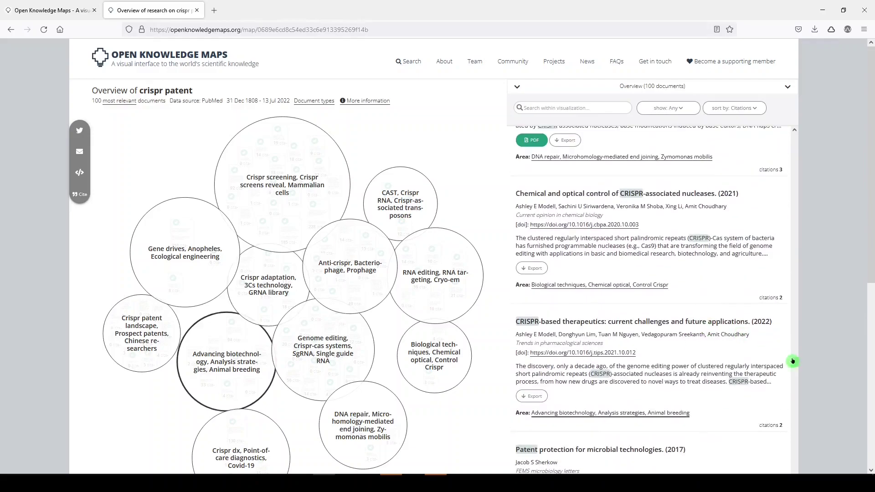
{"action": "left_click_drag", "start_coordinate": [795, 358], "coordinate": [794, 138]}
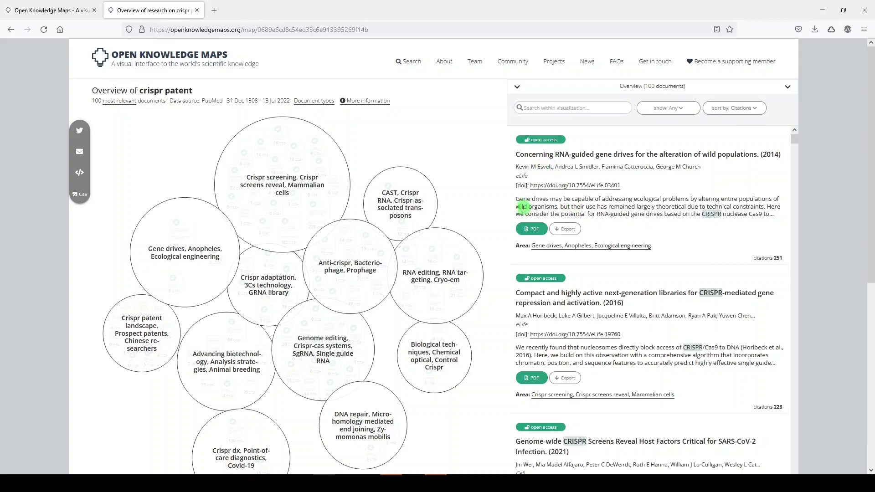
- View the 2014 RNA-guided gene drives paper, then download its BibTeX citation
{"action": "left_click", "coordinate": [530, 229]}
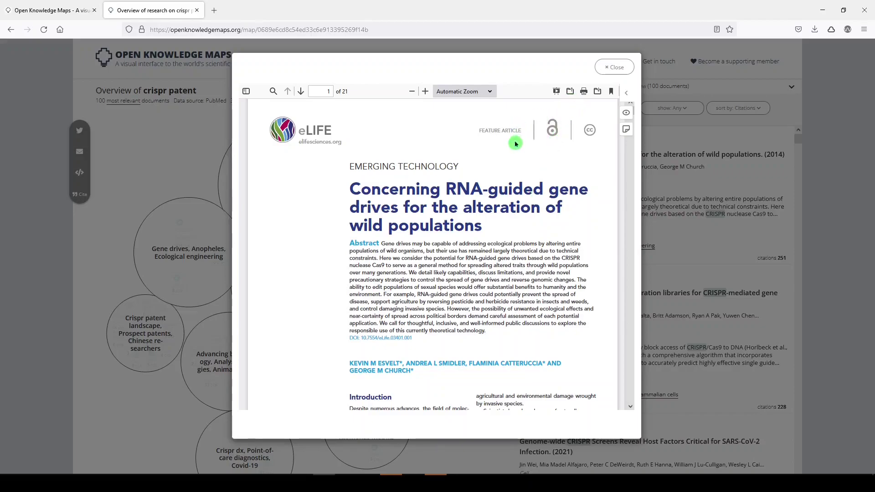
{"action": "left_click", "coordinate": [614, 67]}
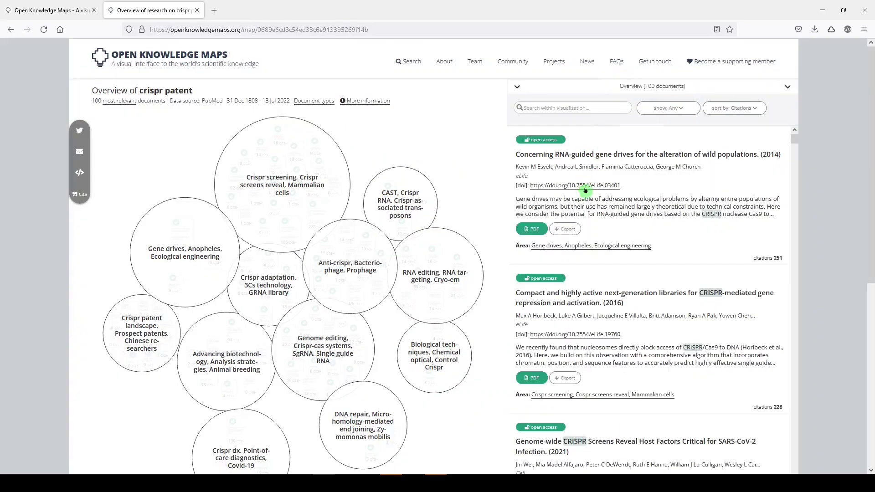
{"action": "left_click", "coordinate": [566, 229]}
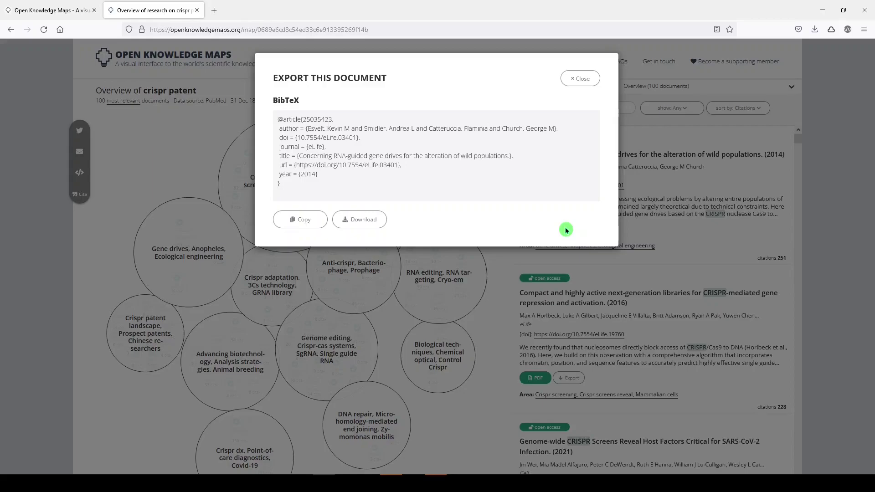
{"action": "left_click", "coordinate": [355, 226]}
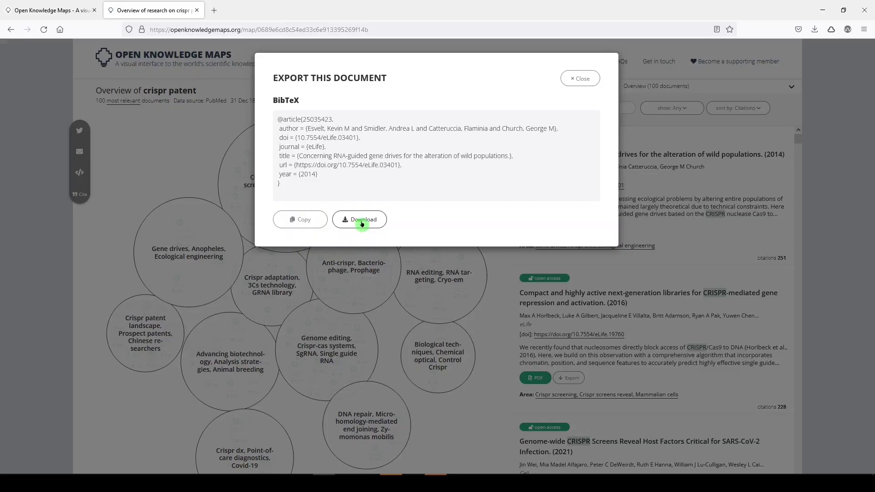
- Close the export window and zoom into the Gene drives, Anopheles, Ecological engineering area
{"action": "left_click", "coordinate": [578, 79]}
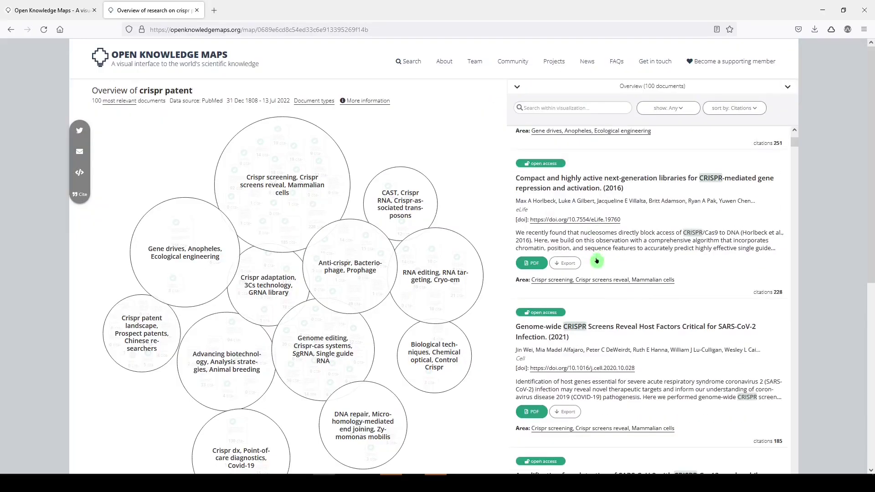
{"action": "scroll", "coordinate": [604, 272], "scroll_direction": "down", "scroll_amount": 5}
{"action": "scroll", "coordinate": [604, 272], "scroll_direction": "up", "scroll_amount": 5}
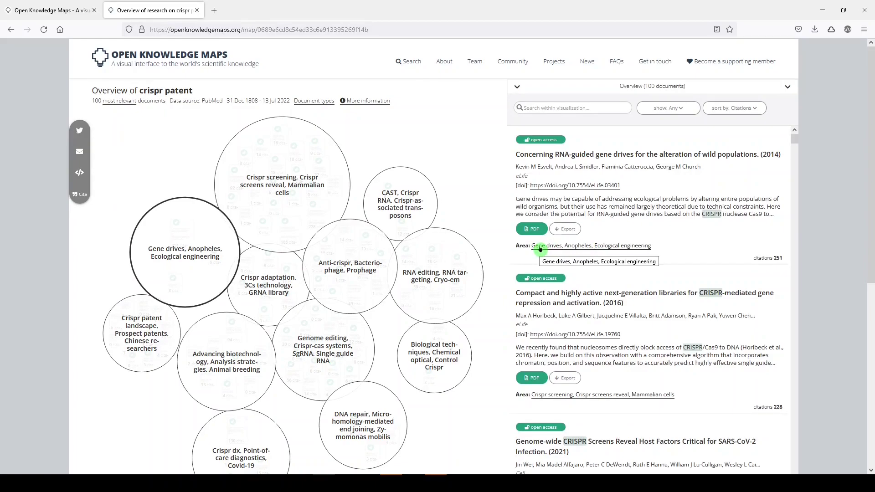
{"action": "left_click", "coordinate": [541, 249]}
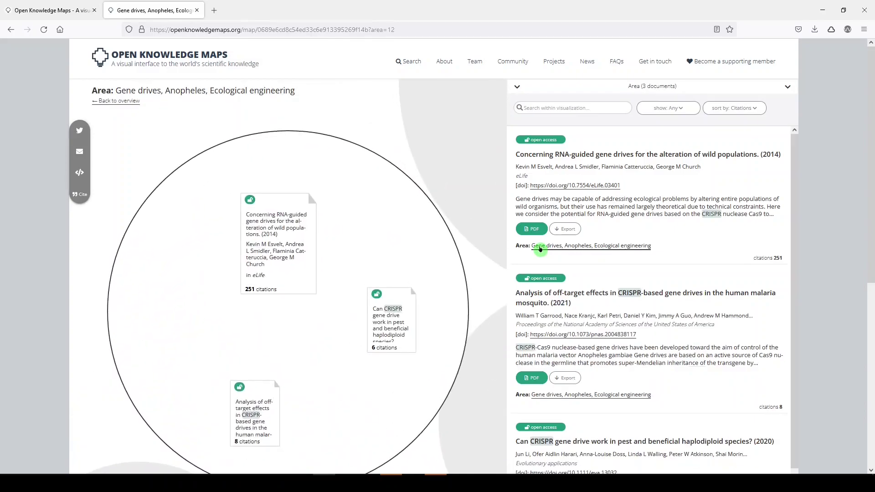
- Copy the citation for this knowledge map from the Cite window
{"action": "mouse_move", "coordinate": [311, 255]}
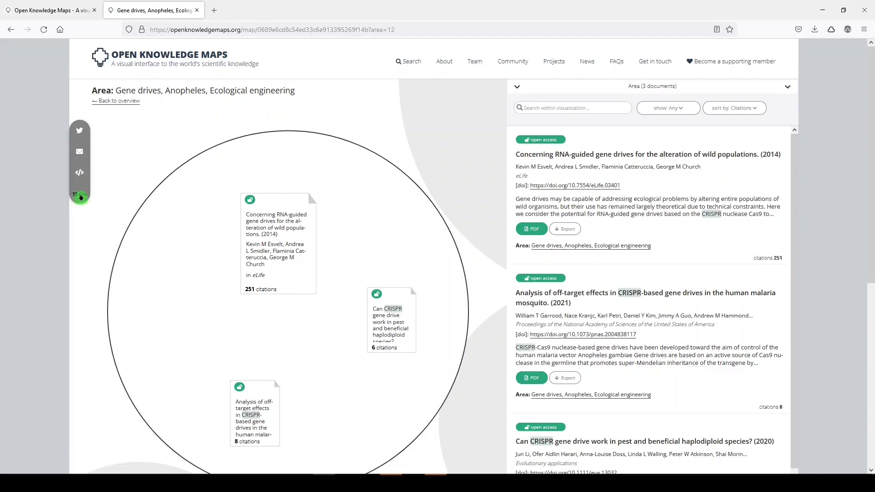
{"action": "left_click", "coordinate": [81, 197]}
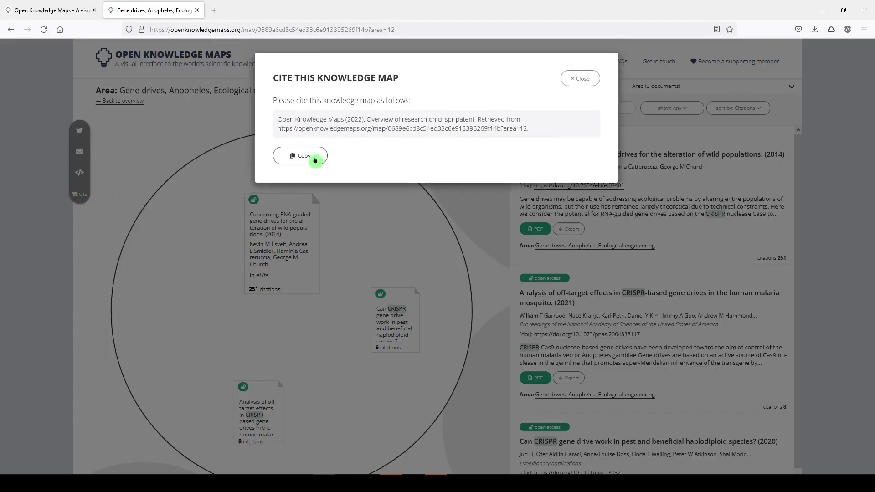
{"action": "left_click", "coordinate": [621, 83]}
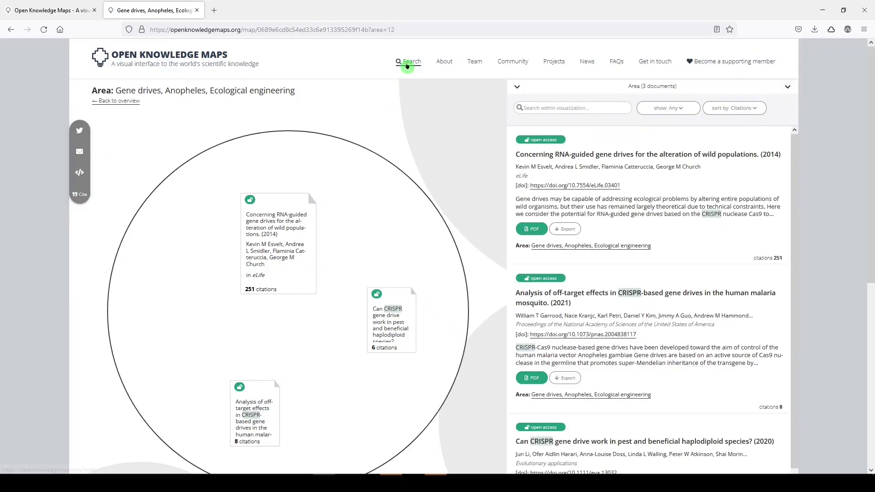
- Go to the search start page and read through the FAQs page
{"action": "left_click", "coordinate": [407, 65]}
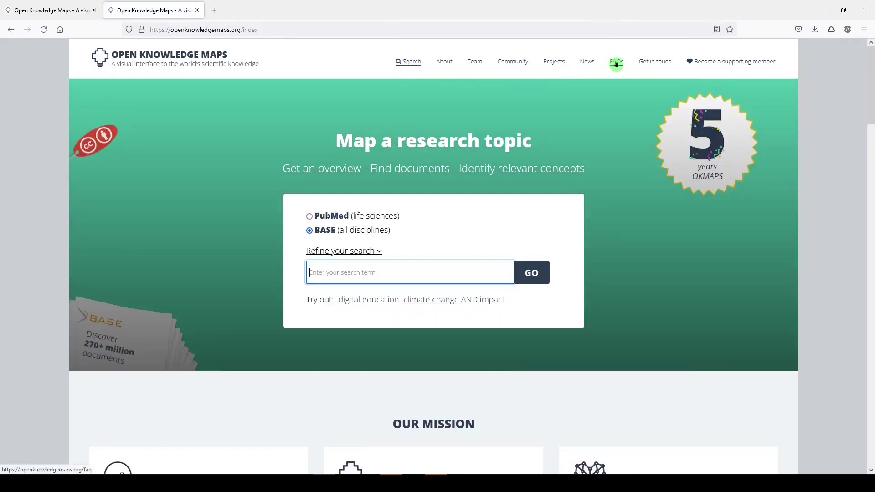
{"action": "left_click", "coordinate": [616, 64]}
{"action": "scroll", "coordinate": [487, 283], "scroll_direction": "down", "scroll_amount": 2}
{"action": "scroll", "coordinate": [482, 297], "scroll_direction": "down", "scroll_amount": 5}
{"action": "scroll", "coordinate": [479, 303], "scroll_direction": "down", "scroll_amount": 2}
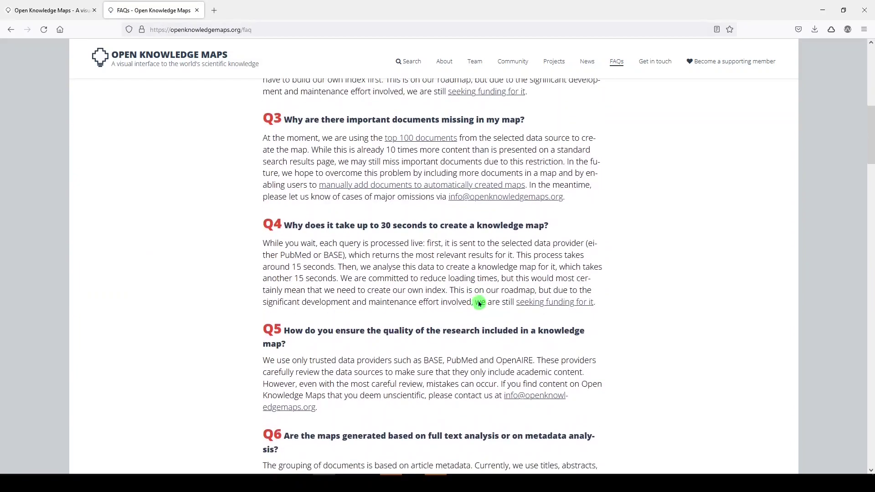
{"action": "scroll", "coordinate": [484, 308], "scroll_direction": "down", "scroll_amount": 3}
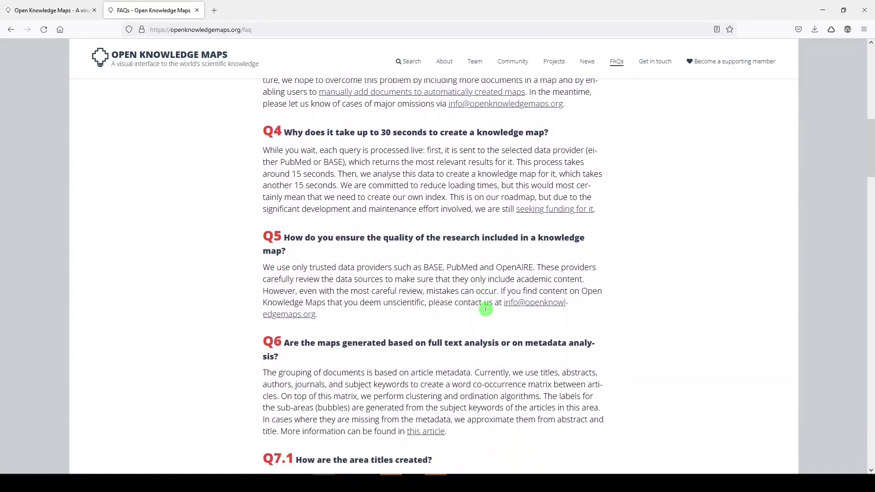
{"action": "scroll", "coordinate": [487, 311], "scroll_direction": "down", "scroll_amount": 1}
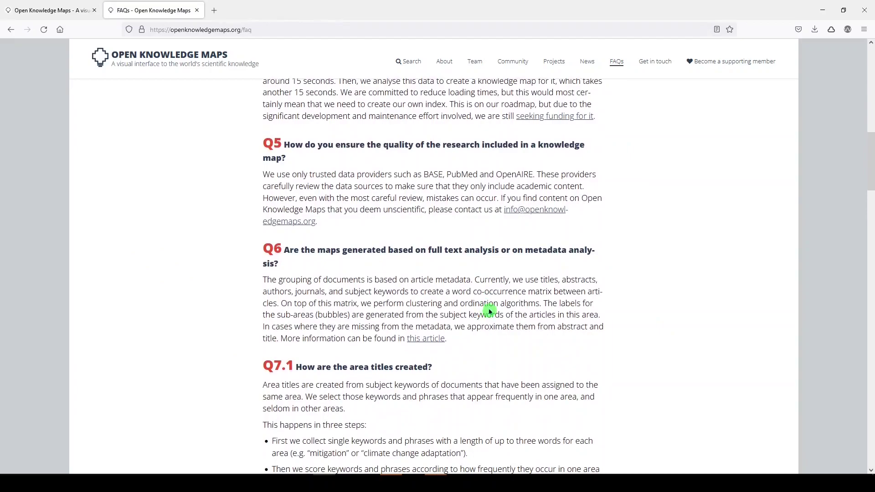
{"action": "scroll", "coordinate": [486, 311], "scroll_direction": "up", "scroll_amount": 5}
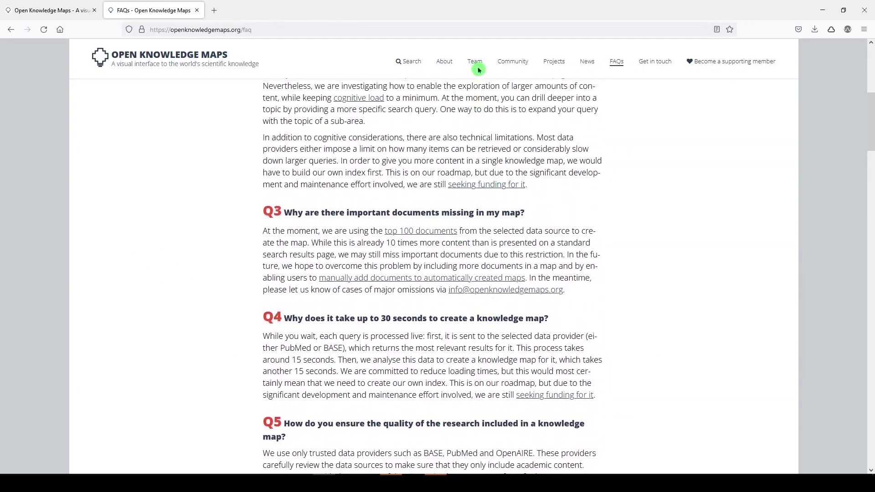
- Look over the Our Team page, then return to the home page
{"action": "left_click", "coordinate": [477, 66]}
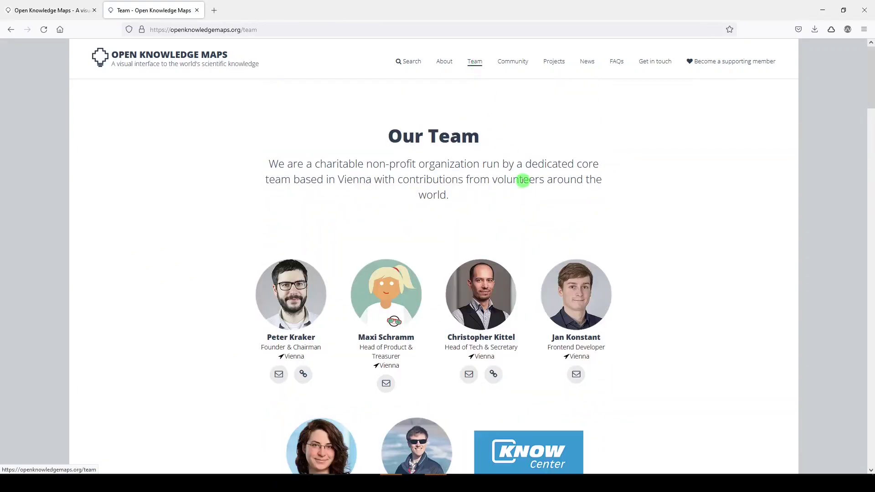
{"action": "scroll", "coordinate": [644, 246], "scroll_direction": "down", "scroll_amount": 2}
{"action": "scroll", "coordinate": [607, 264], "scroll_direction": "up", "scroll_amount": 2}
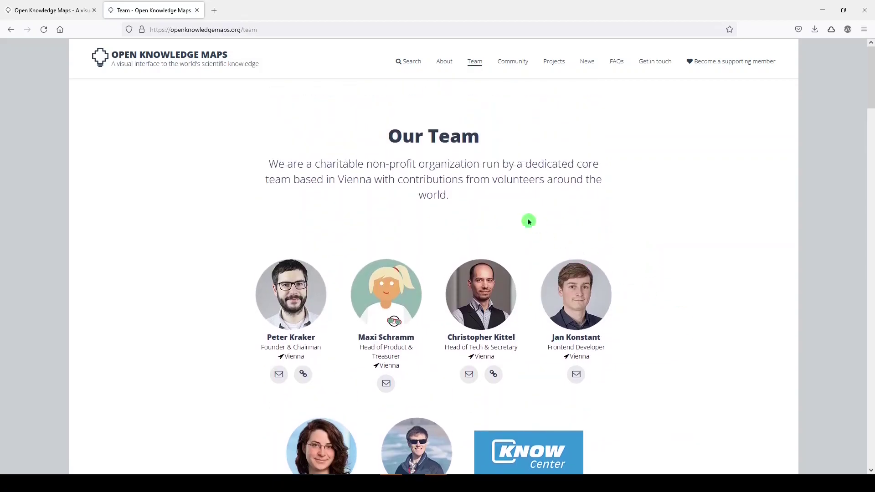
{"action": "left_click", "coordinate": [199, 57]}
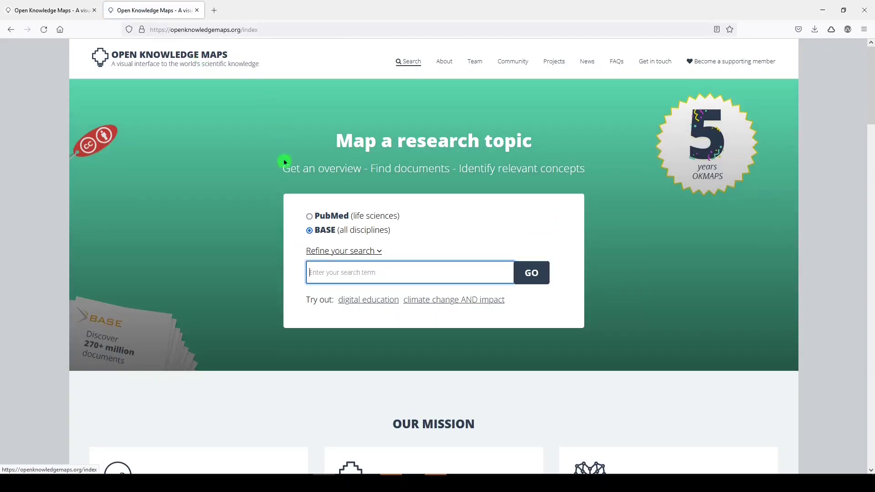
{"action": "left_click", "coordinate": [312, 216]}
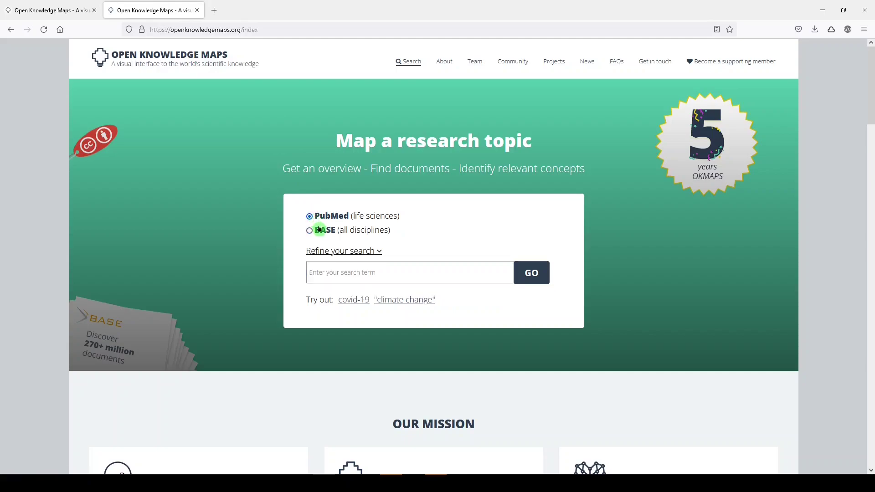
{"action": "left_click", "coordinate": [313, 234]}
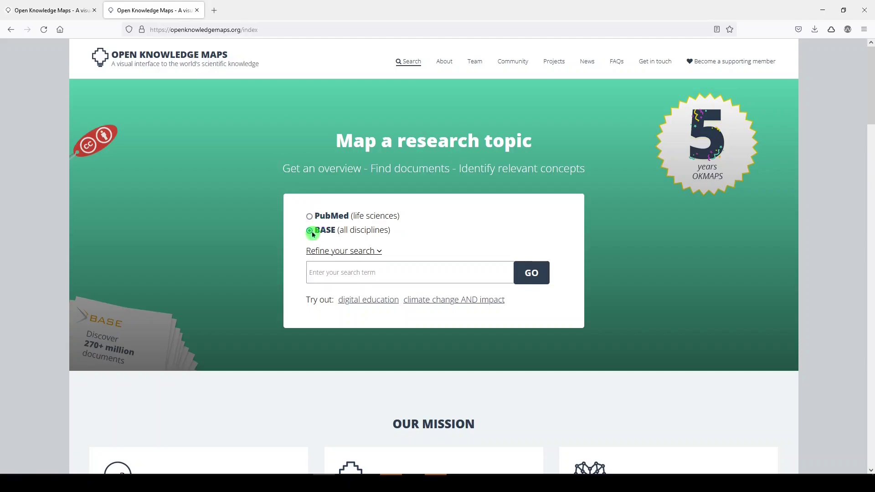